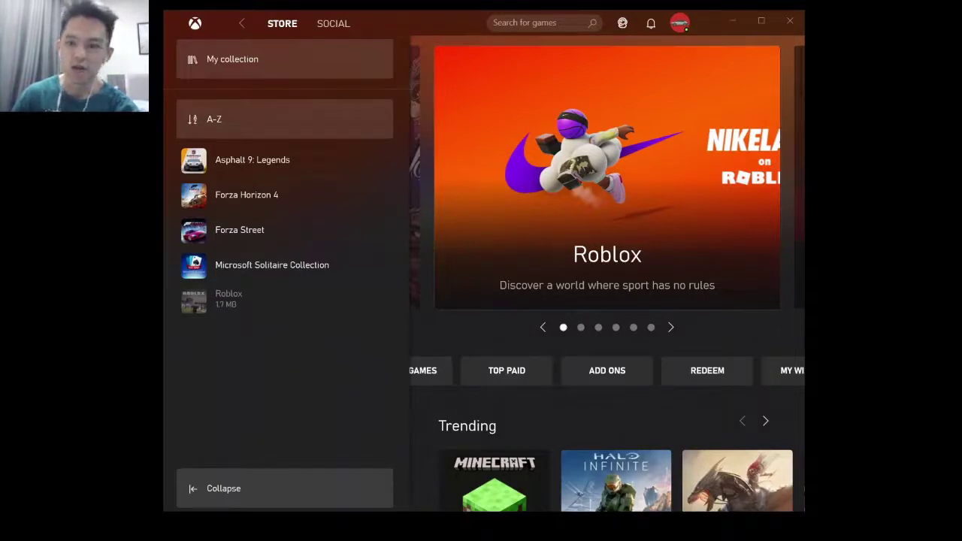
# Browse the nine owned games in My collection and open the Forza Horizon 5 Premium tile
pyautogui.click(795, 283)
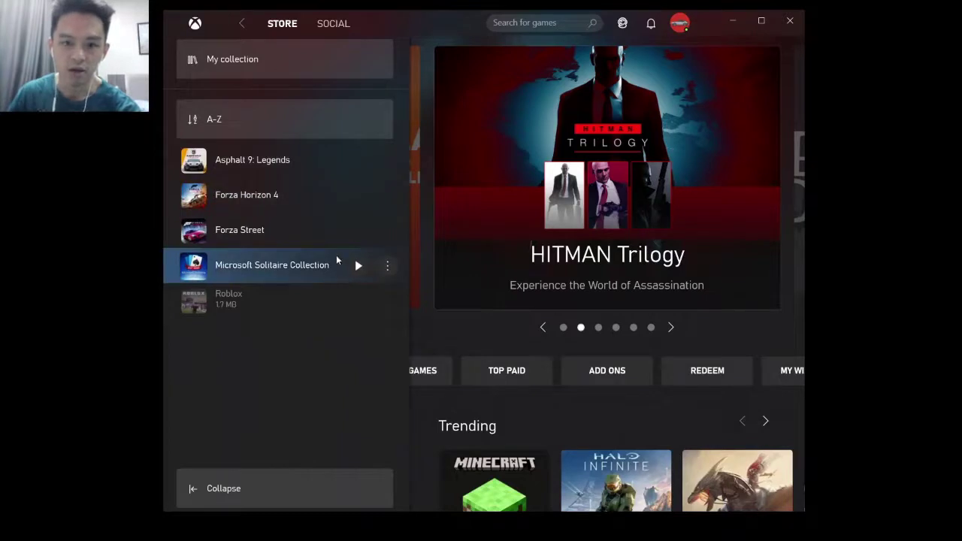
pyautogui.click(265, 60)
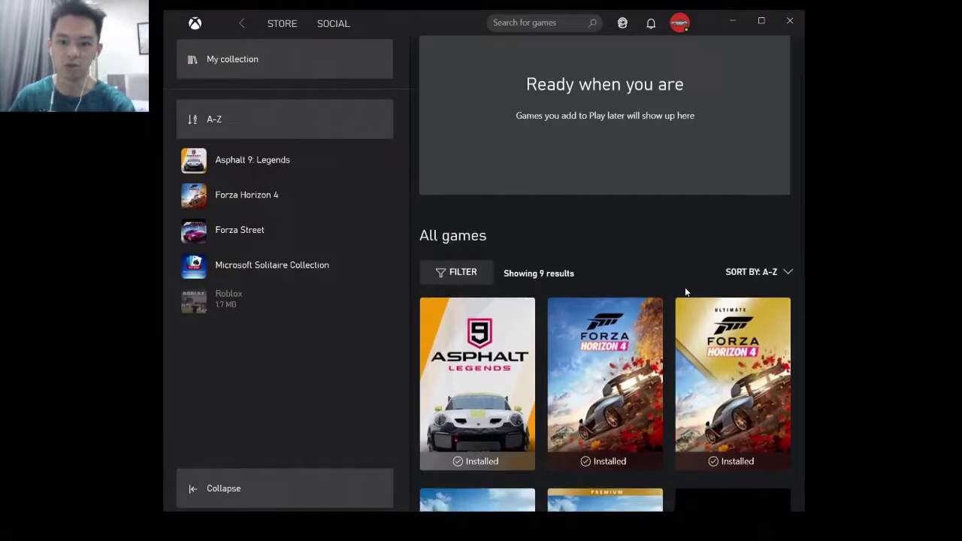
pyautogui.scroll(-4, 681, 316)
pyautogui.scroll(1, 674, 370)
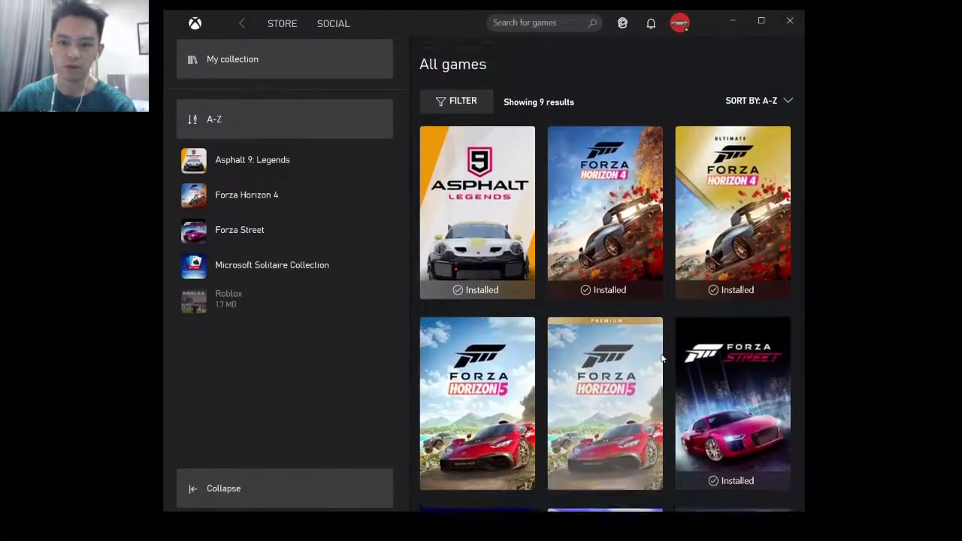
pyautogui.scroll(-2, 687, 337)
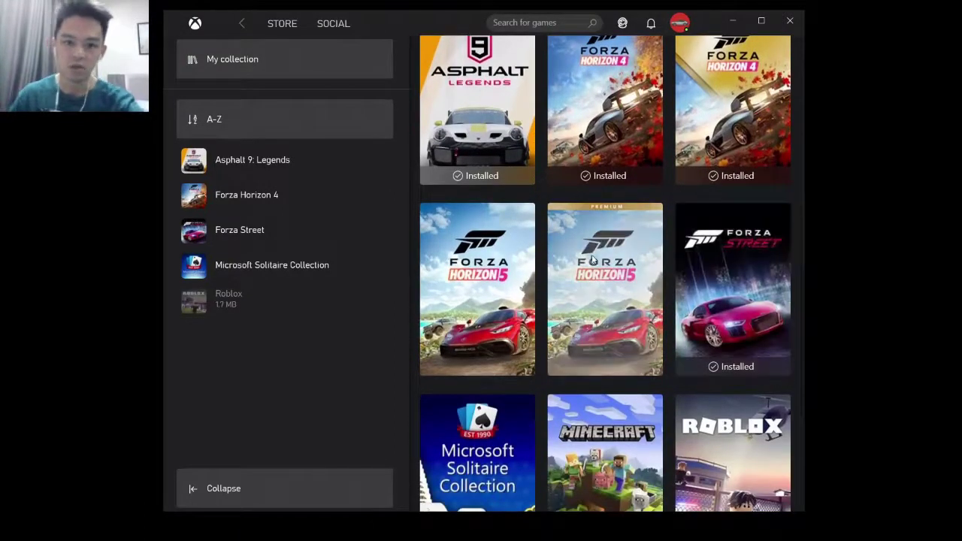
pyautogui.scroll(1, 544, 295)
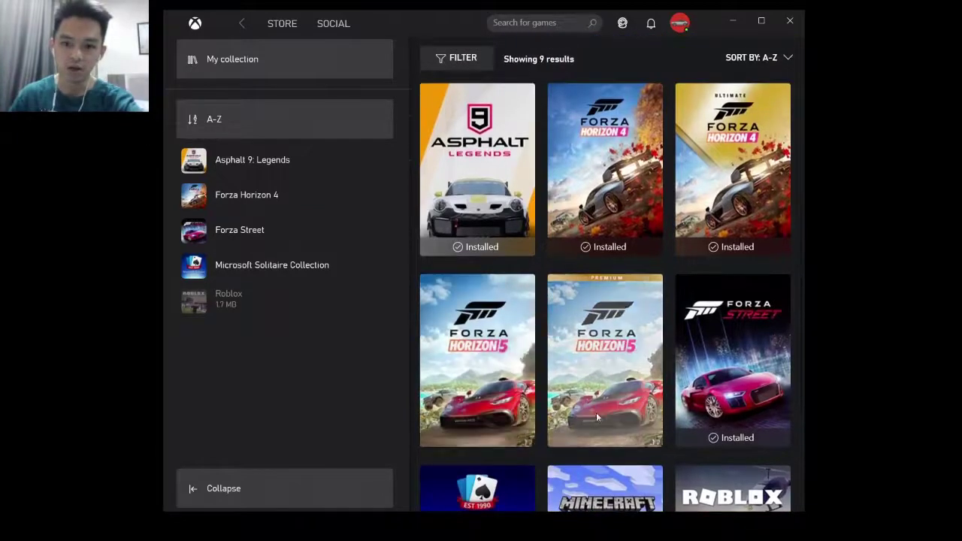
pyautogui.click(622, 362)
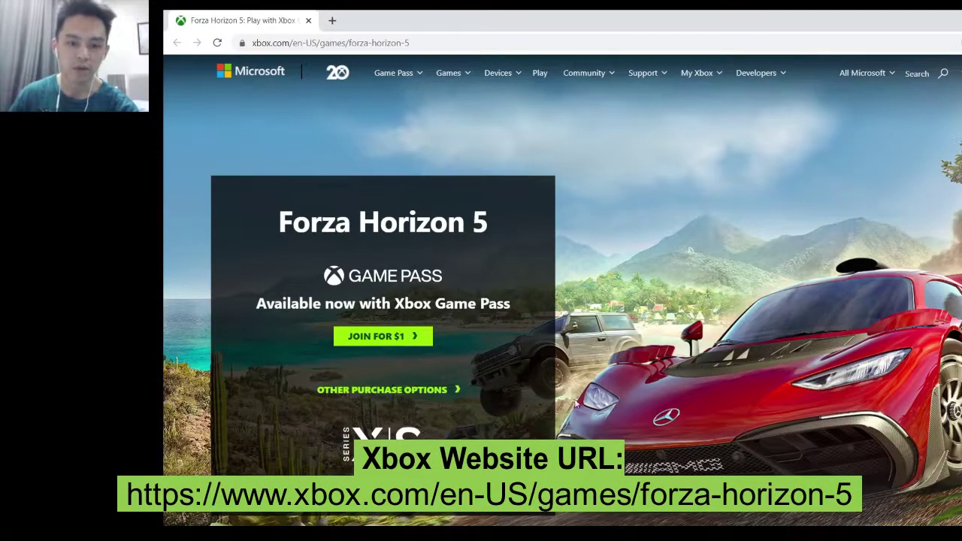
# Check the page URL, then scroll down to the Standard Edition's $59.99 buying options
pyautogui.click(429, 43)
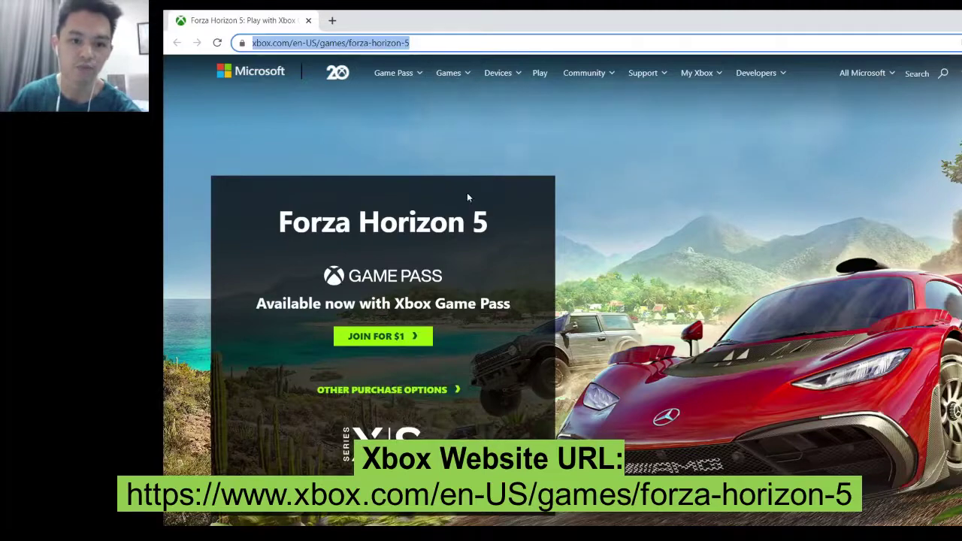
pyautogui.click(450, 43)
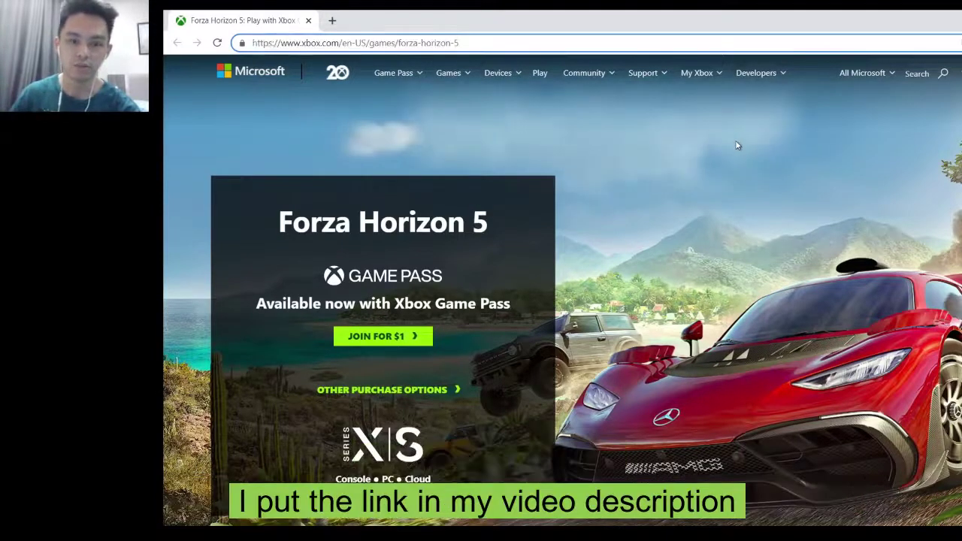
pyautogui.scroll(-10, 801, 242)
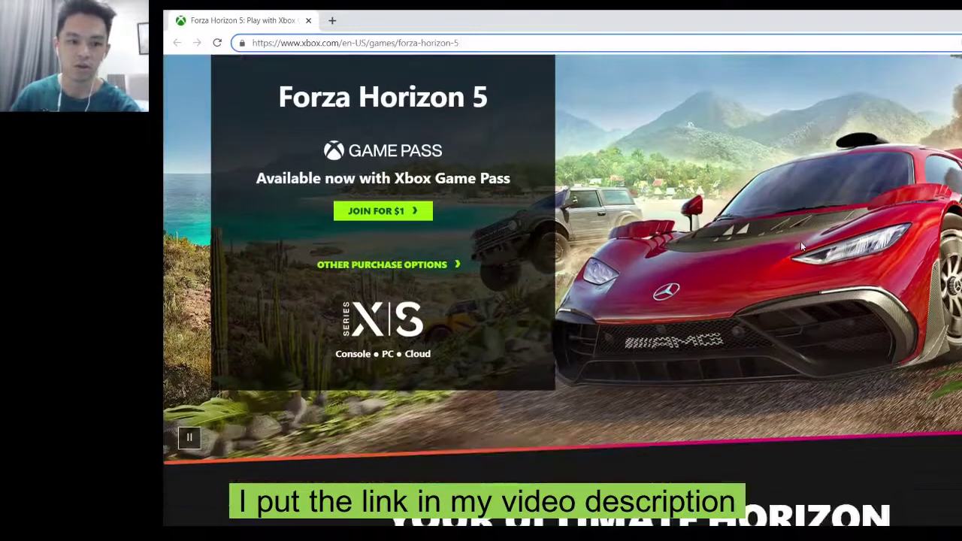
pyautogui.scroll(-15, 762, 235)
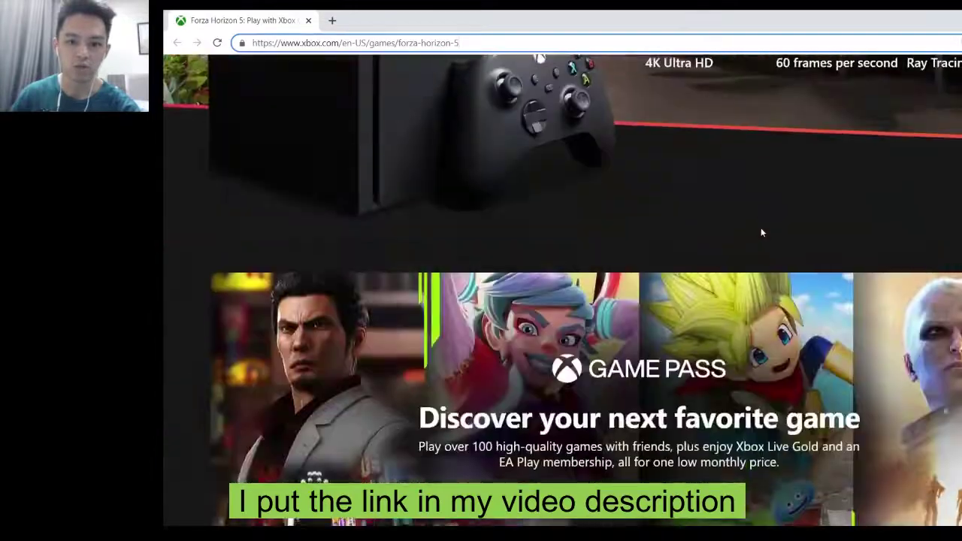
pyautogui.scroll(-15, 763, 230)
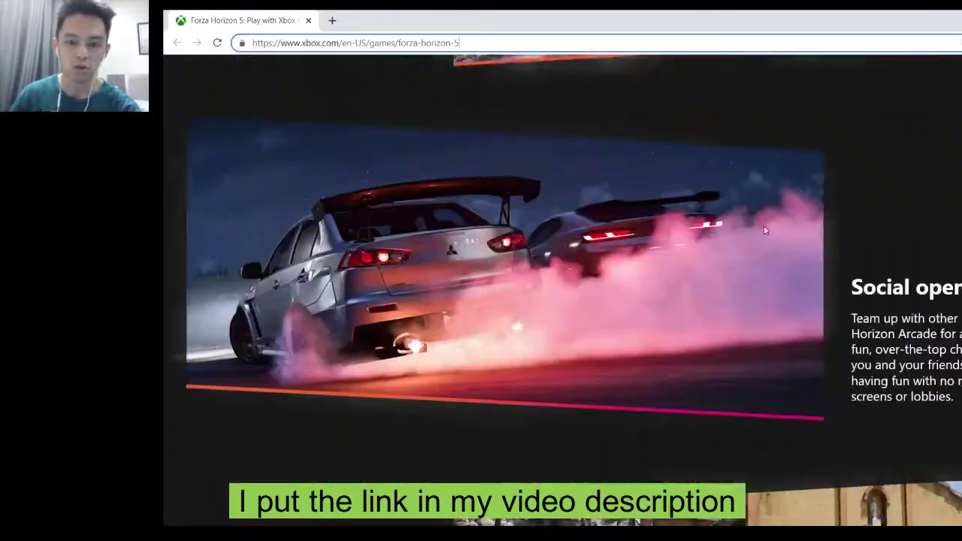
pyautogui.scroll(-5, 767, 230)
pyautogui.scroll(2, 853, 238)
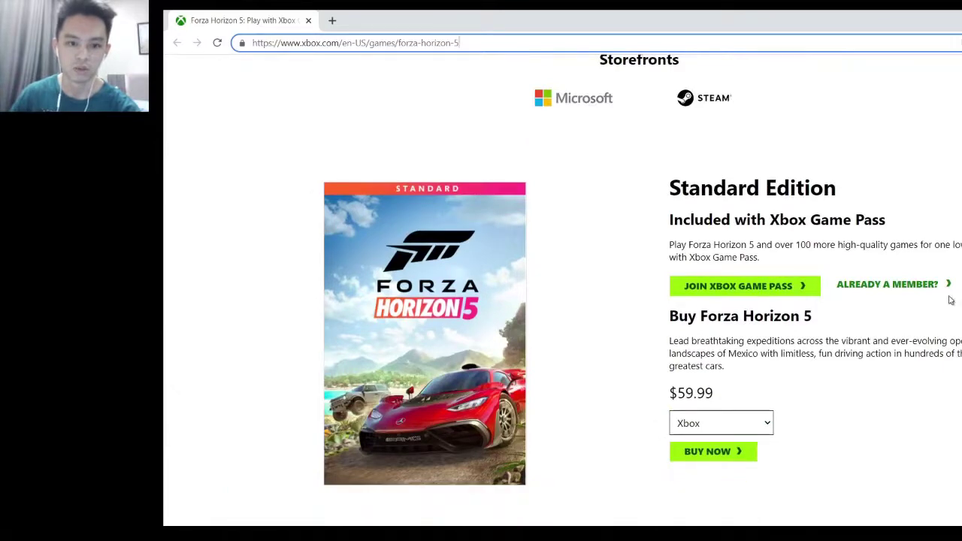
# Scroll past the Standard, Premium Add-Ons Bundle and $79.99 Deluxe editions toward Premium Edition
pyautogui.scroll(2, 823, 220)
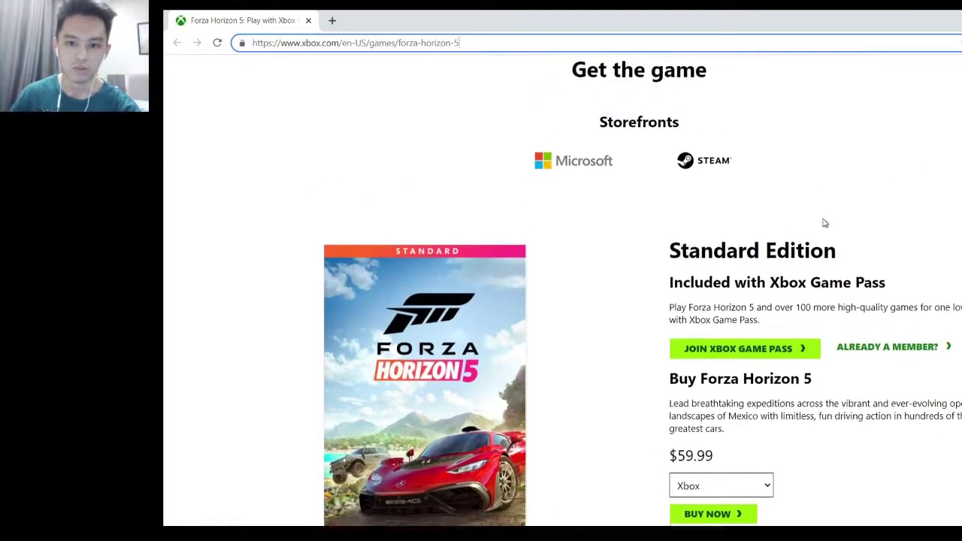
pyautogui.scroll(-4, 825, 220)
pyautogui.scroll(3, 830, 221)
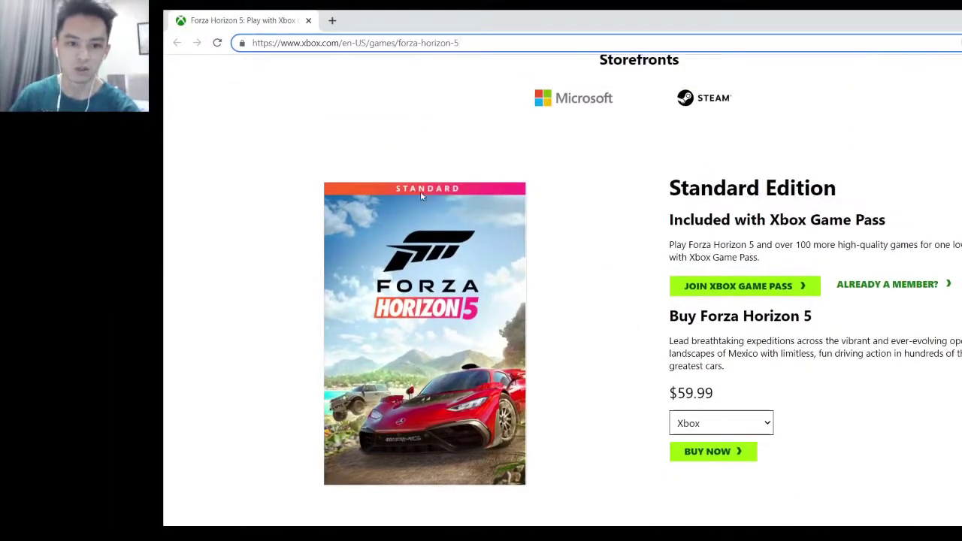
pyautogui.scroll(-1, 594, 222)
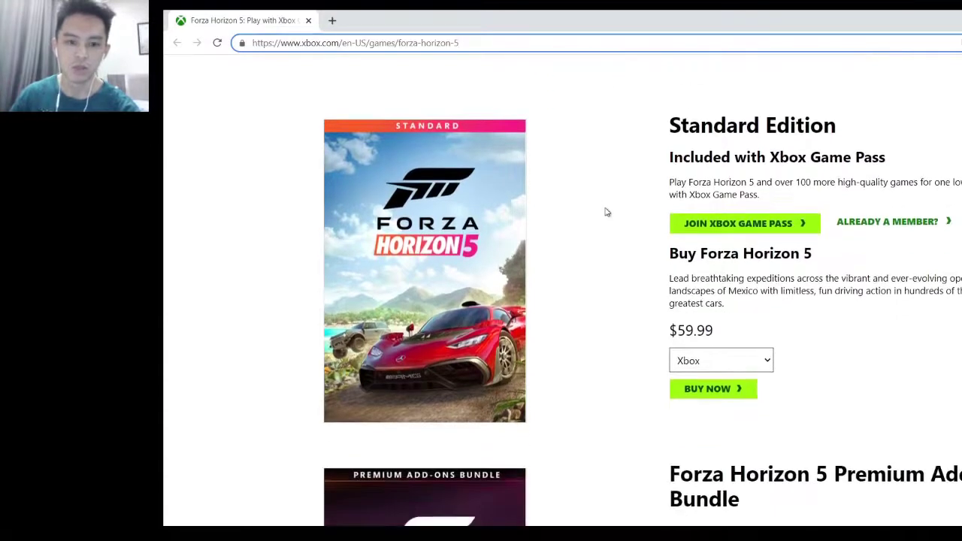
pyautogui.scroll(-3, 602, 217)
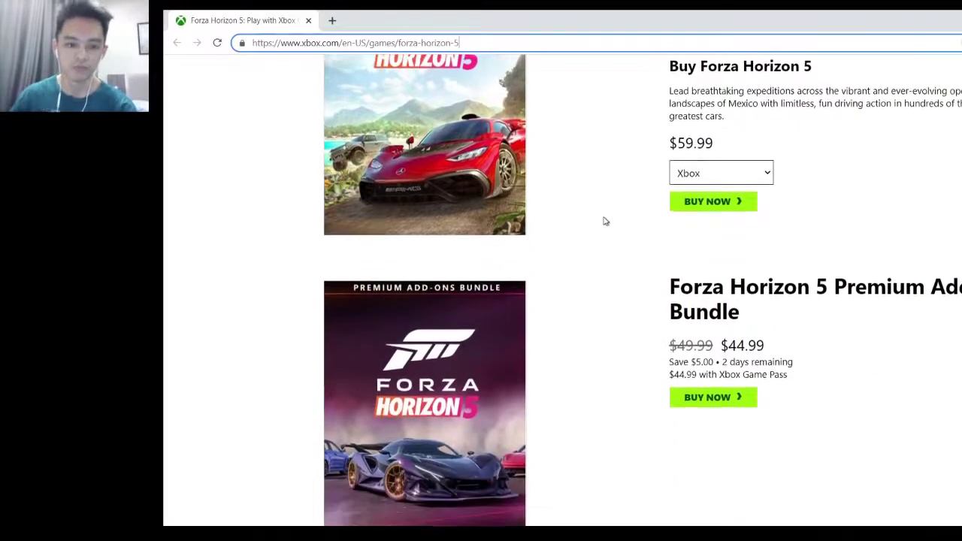
pyautogui.scroll(2, 608, 206)
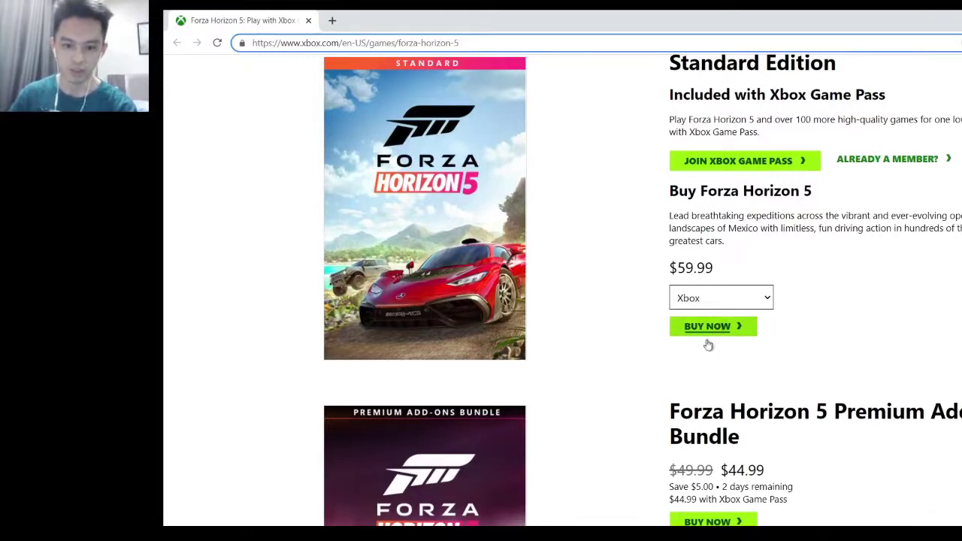
pyautogui.scroll(-8, 605, 290)
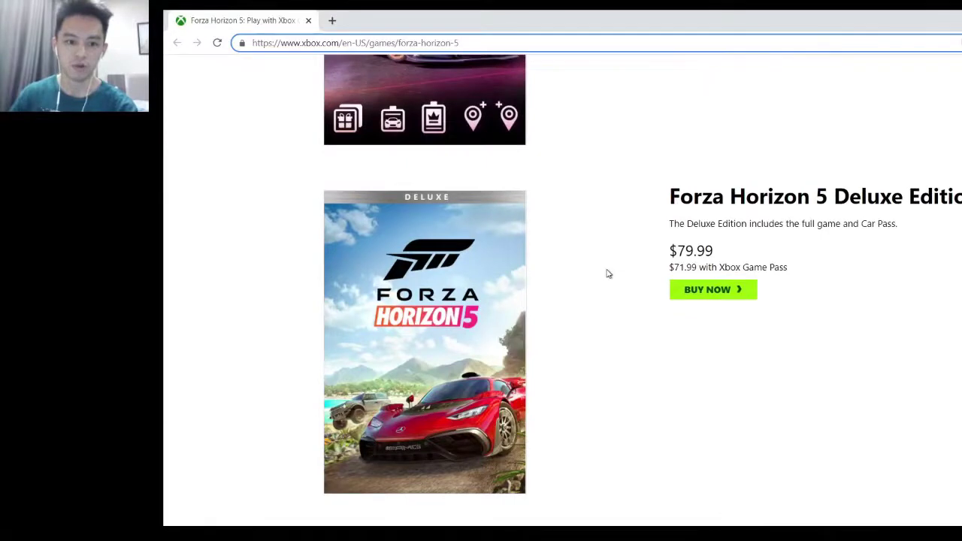
pyautogui.scroll(-5, 608, 271)
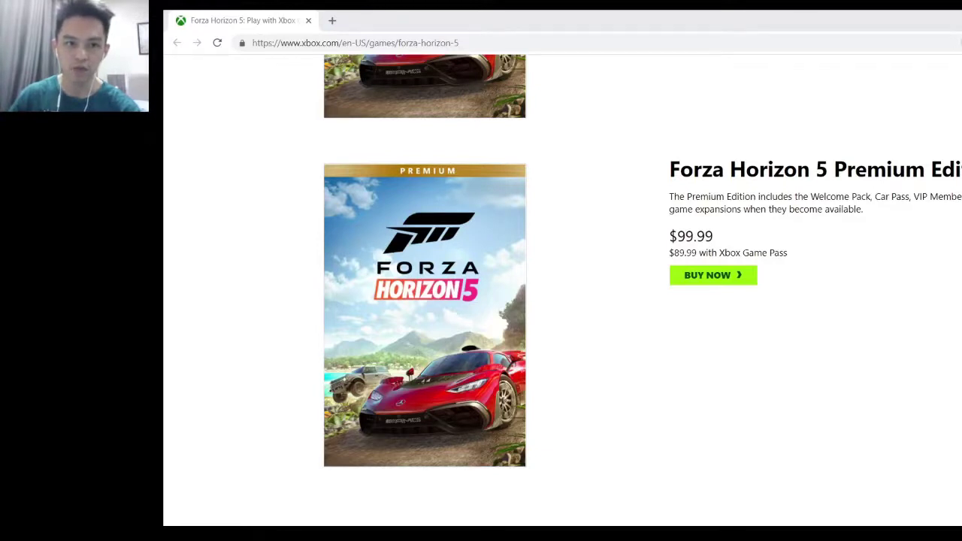
# Open the Premium Edition purchase overview: $99.99+, playable on PC, Xbox One and Series X|S
pyautogui.click(366, 28)
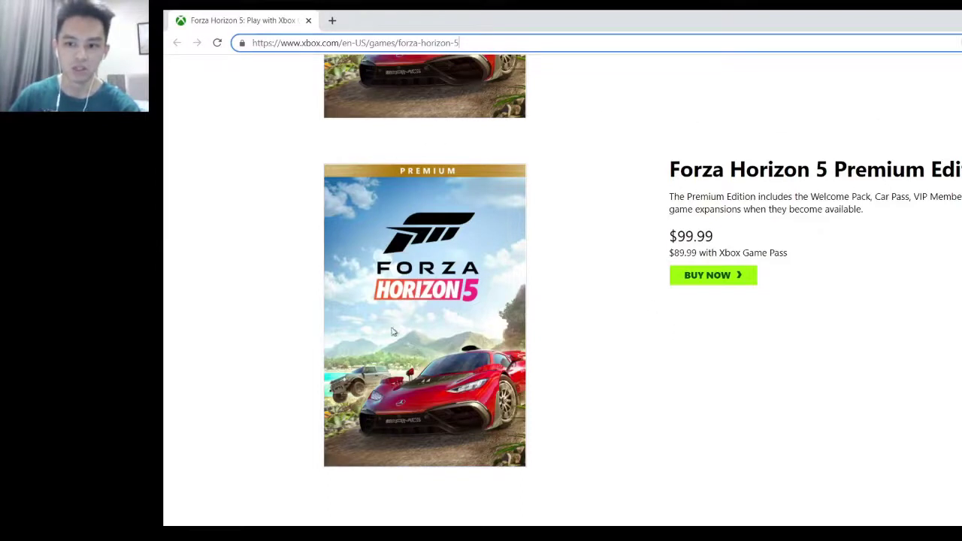
pyautogui.click(718, 279)
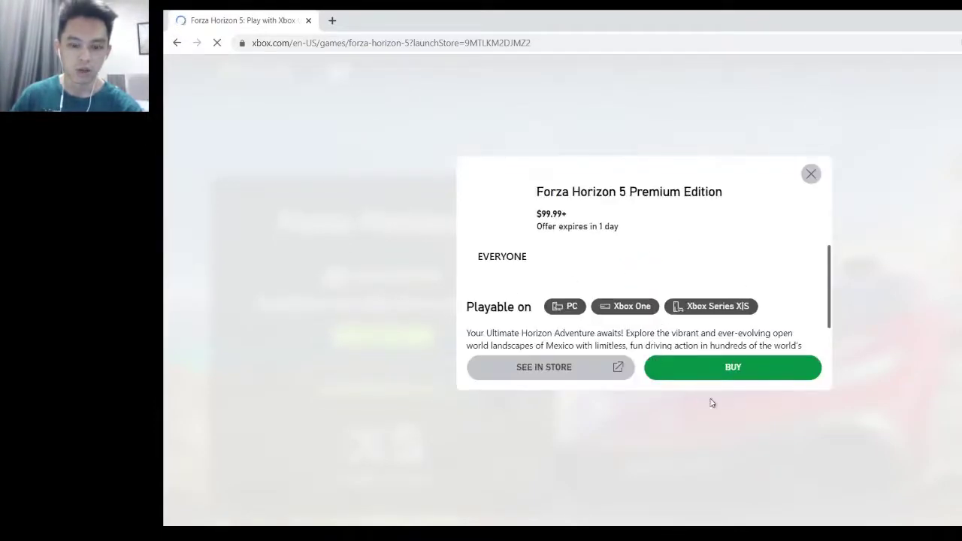
# Open the already-owned Premium Edition's store page in a new tab and inspect its URL
pyautogui.click(528, 380)
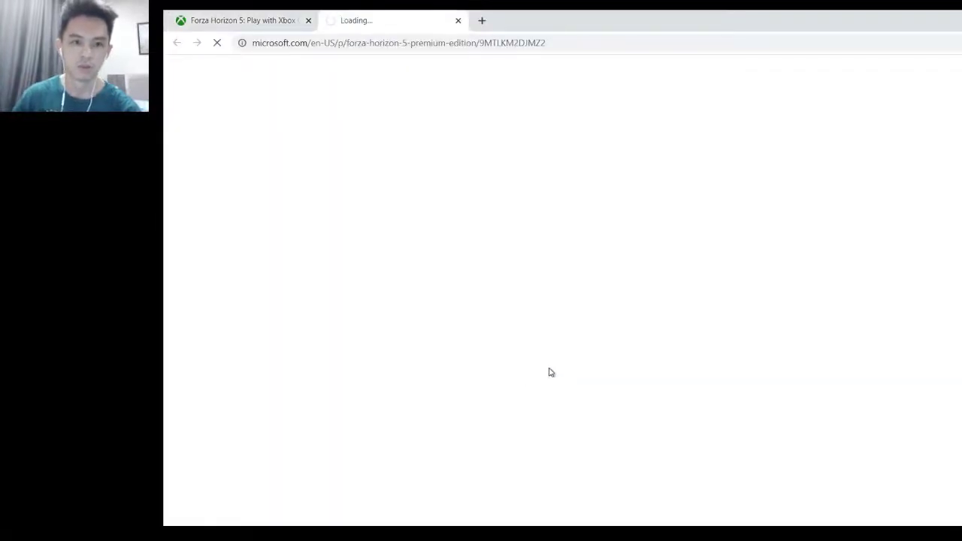
pyautogui.moveTo(560, 43); pyautogui.dragTo(253, 43)
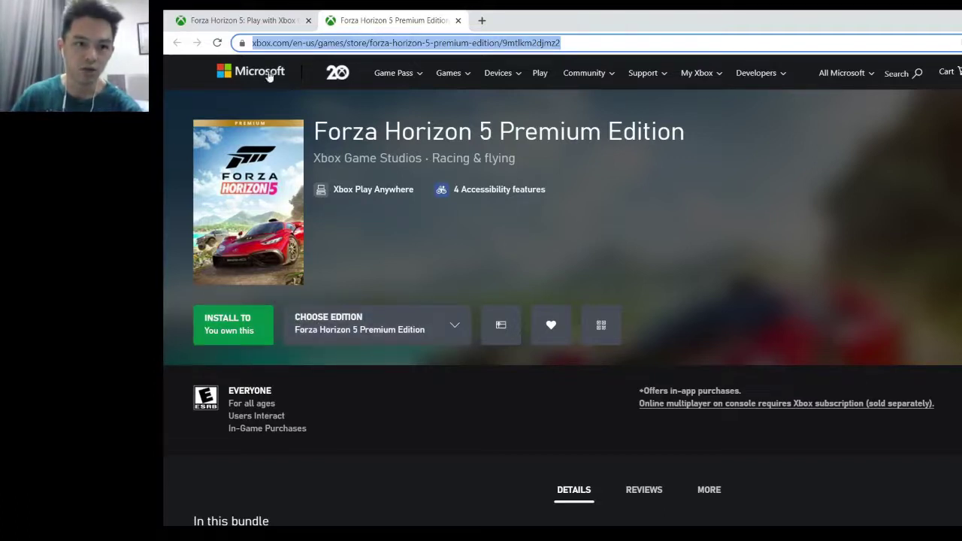
pyautogui.click(176, 339)
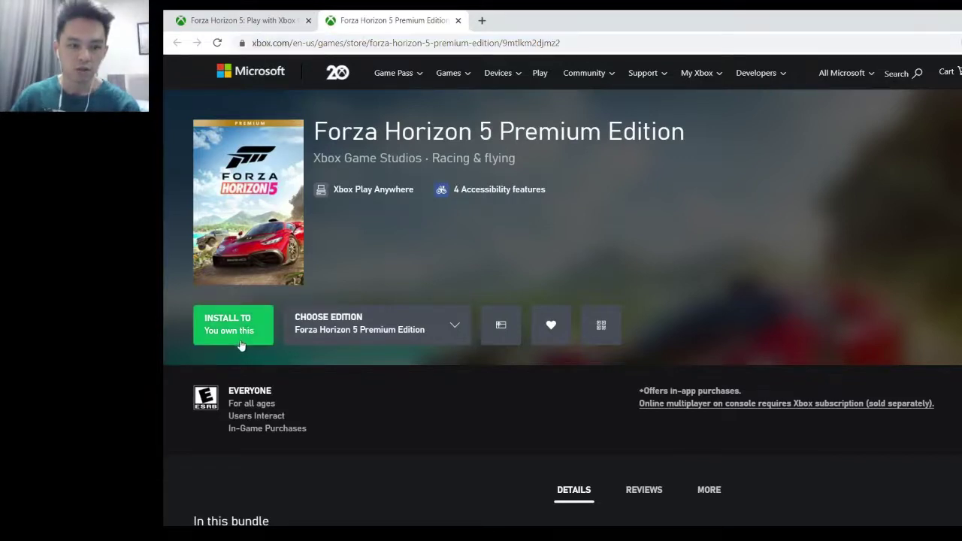
# Choose a PC install for the Premium Edition and launch it, prompting the browser to open Xbox
pyautogui.click(246, 331)
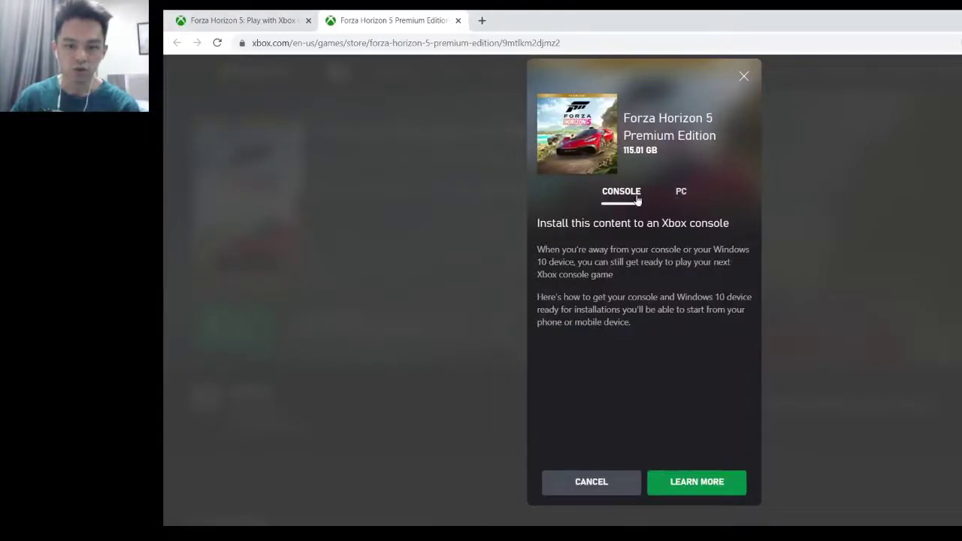
pyautogui.click(683, 195)
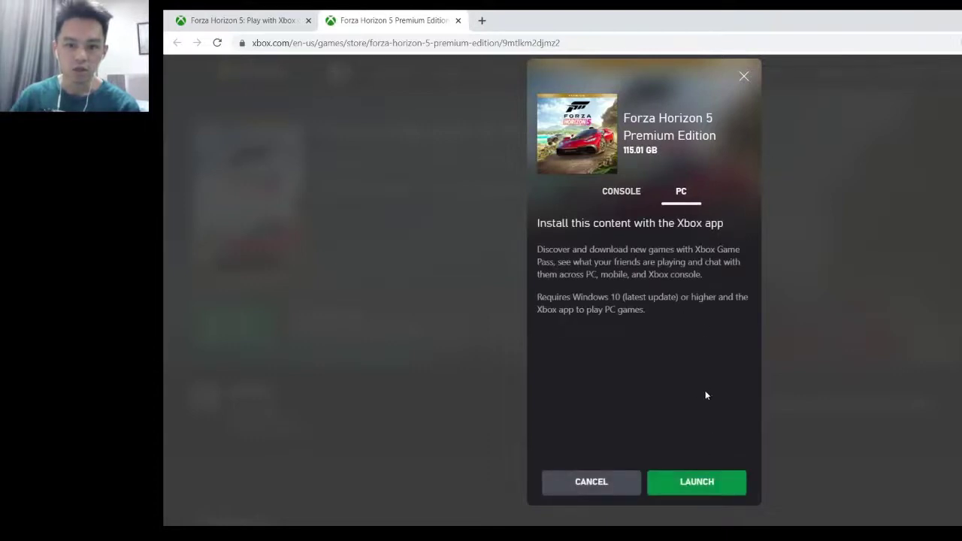
pyautogui.click(708, 493)
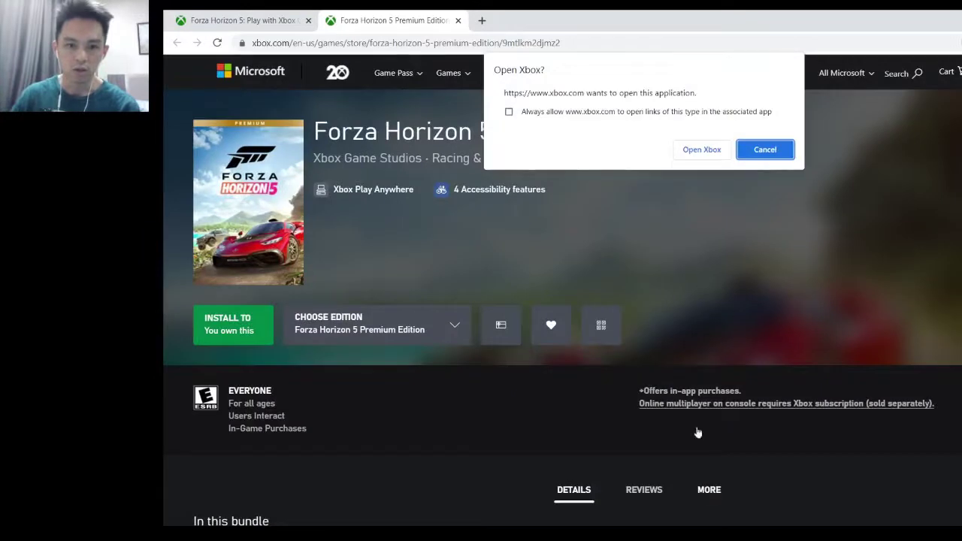
# Allow the browser to open the Xbox app at the Premium Edition page, then check the profile menu
pyautogui.click(702, 150)
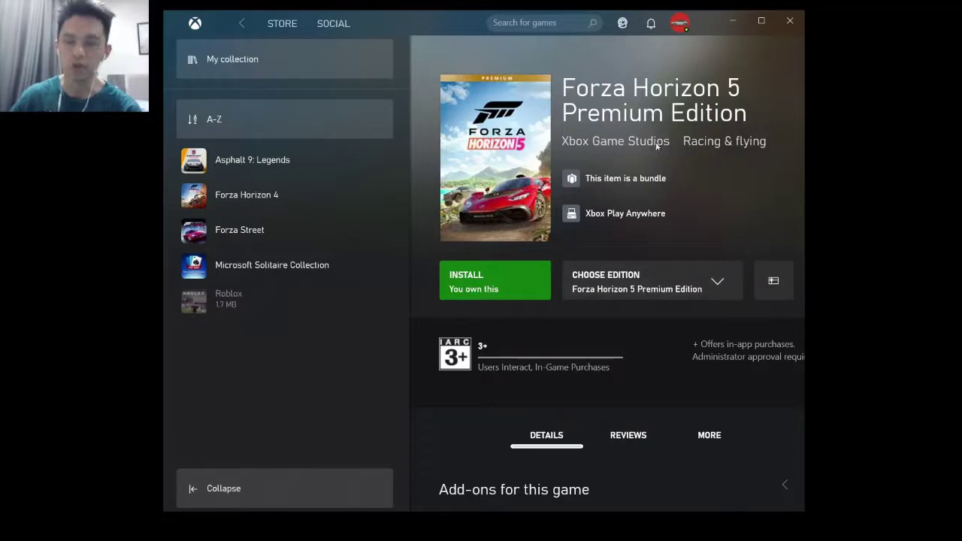
pyautogui.click(680, 23)
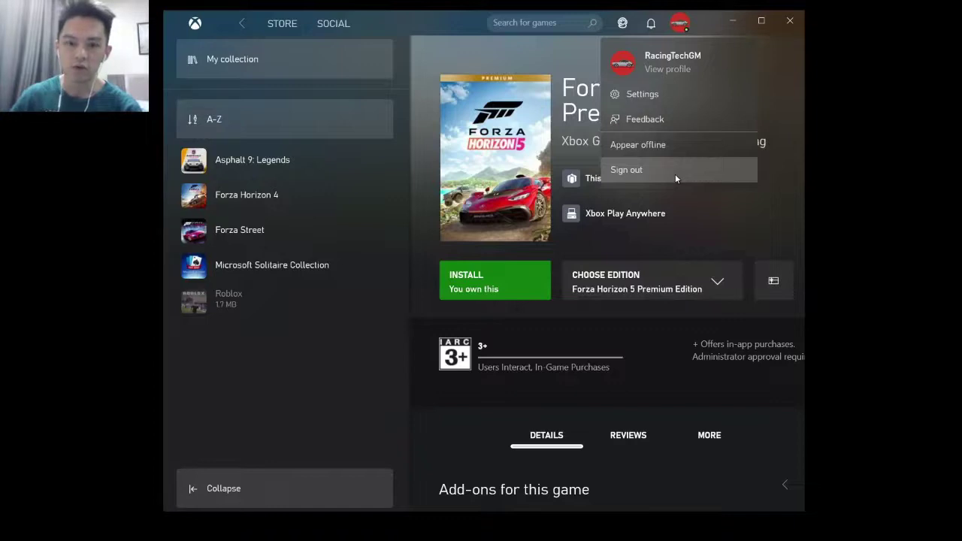
pyautogui.click(715, 208)
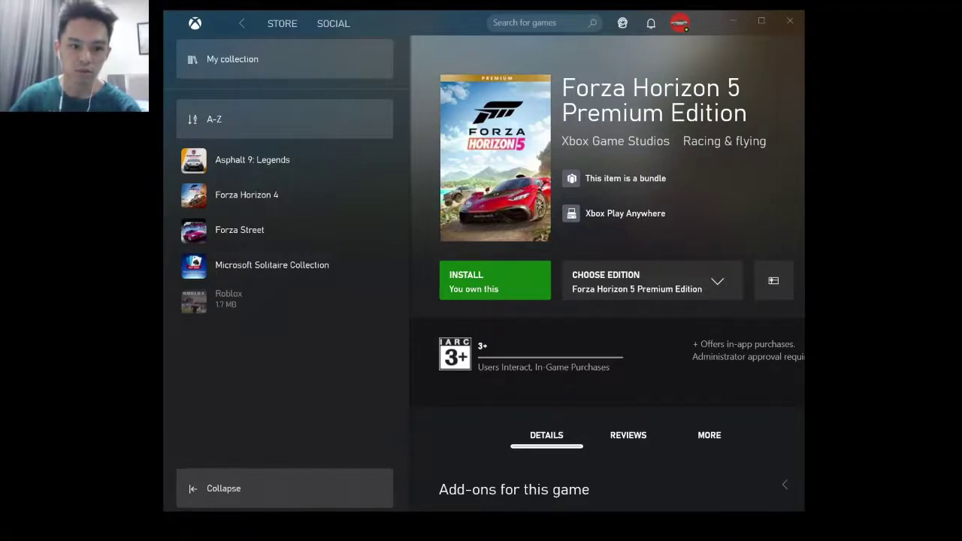
# Return to the Forza Horizon 5 tab in the browser, close the purchase dialog, and select part of the URL
pyautogui.hotkey('alt', 'Tab')
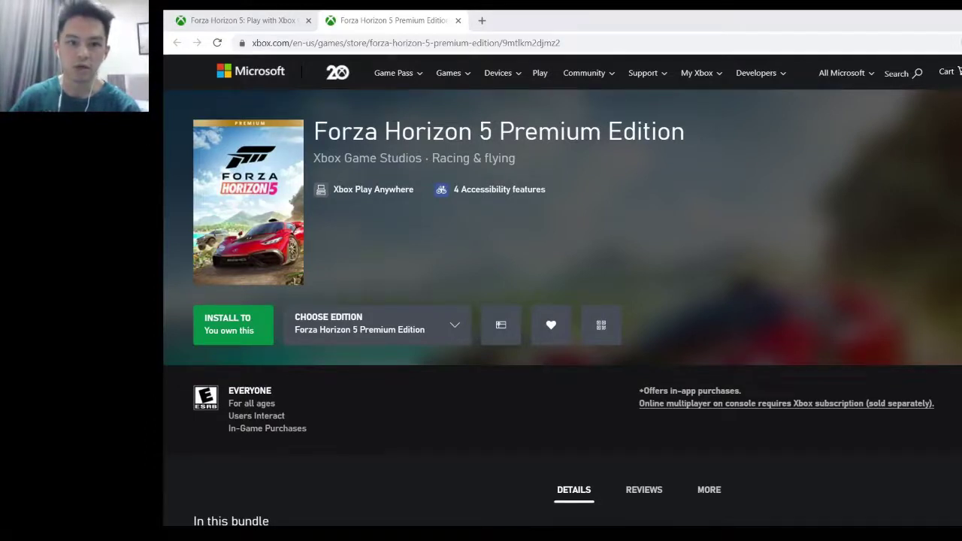
pyautogui.click(237, 20)
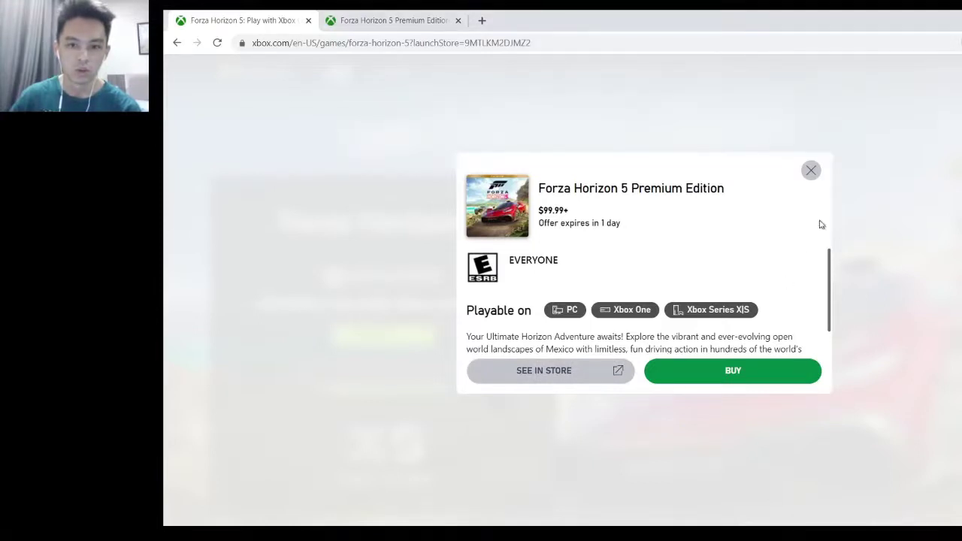
pyautogui.click(811, 171)
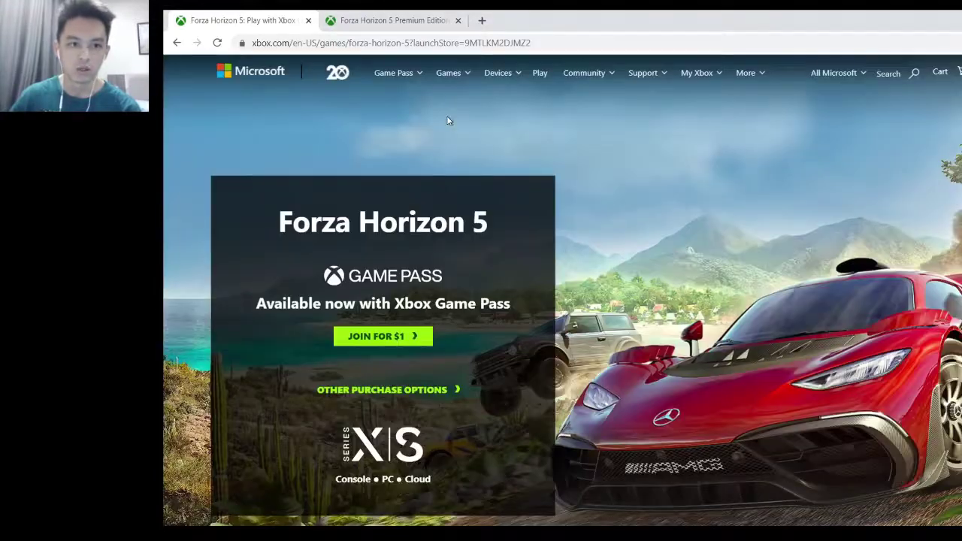
pyautogui.click(286, 44)
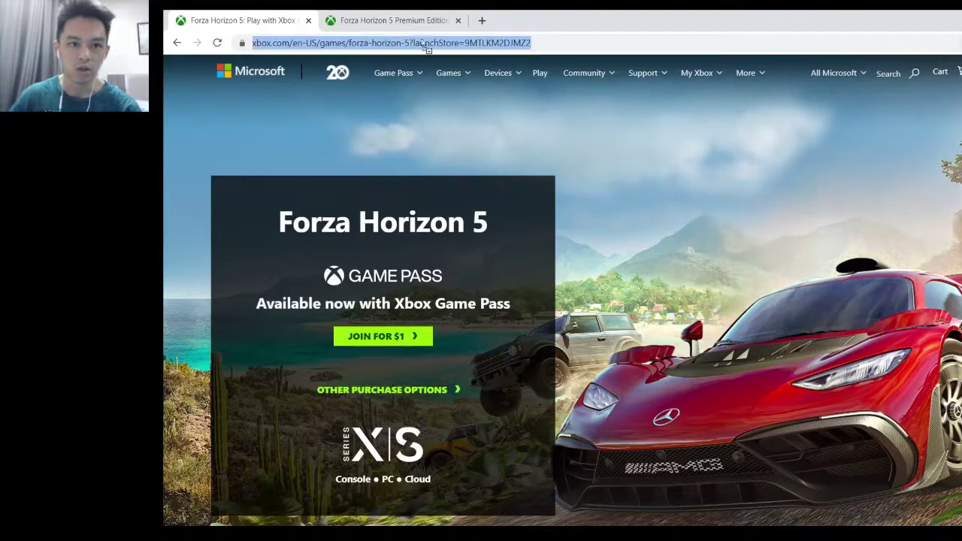
pyautogui.click(255, 44)
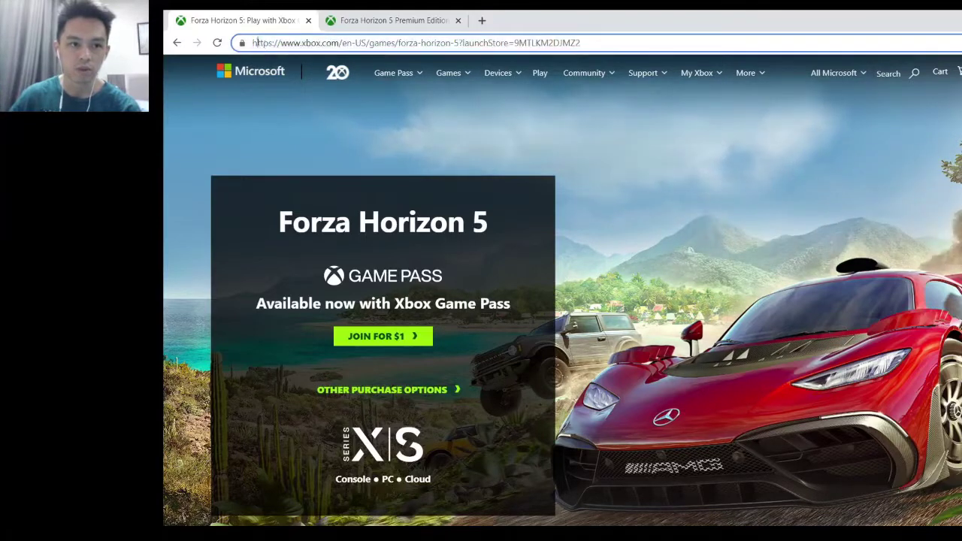
pyautogui.moveTo(254, 43); pyautogui.dragTo(464, 43)
# Scroll to the Premium Edition listing and open its store page via Buy Now and See in Store
pyautogui.scroll(-1, 690, 254)
pyautogui.scroll(-20, 691, 254)
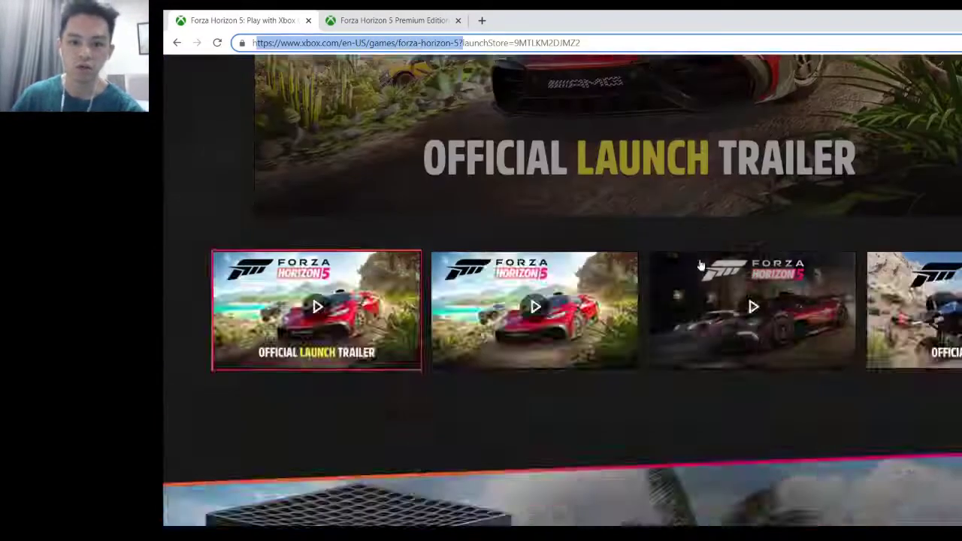
pyautogui.scroll(-15, 715, 253)
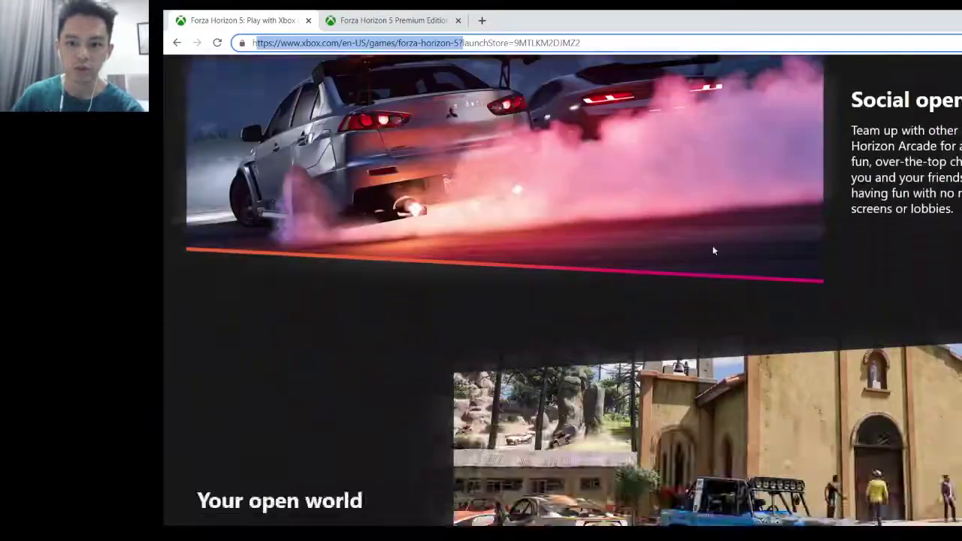
pyautogui.scroll(5, 564, 262)
pyautogui.scroll(2, 571, 257)
pyautogui.scroll(-10, 582, 253)
pyautogui.scroll(-4, 594, 239)
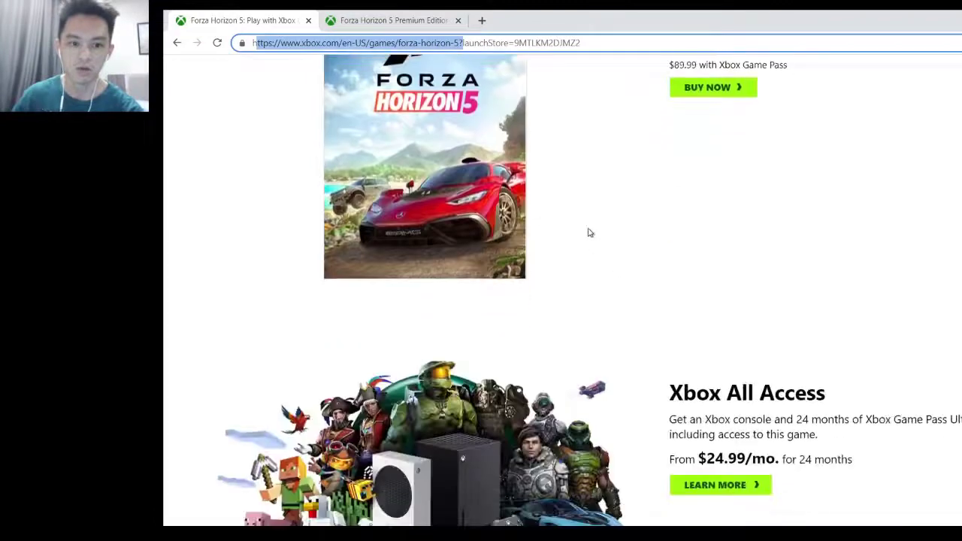
pyautogui.scroll(2, 587, 233)
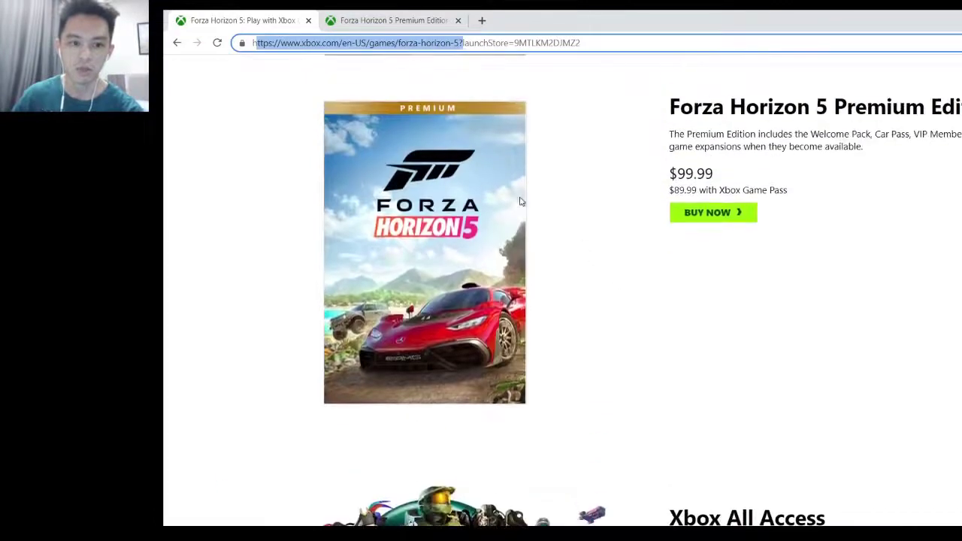
pyautogui.click(711, 215)
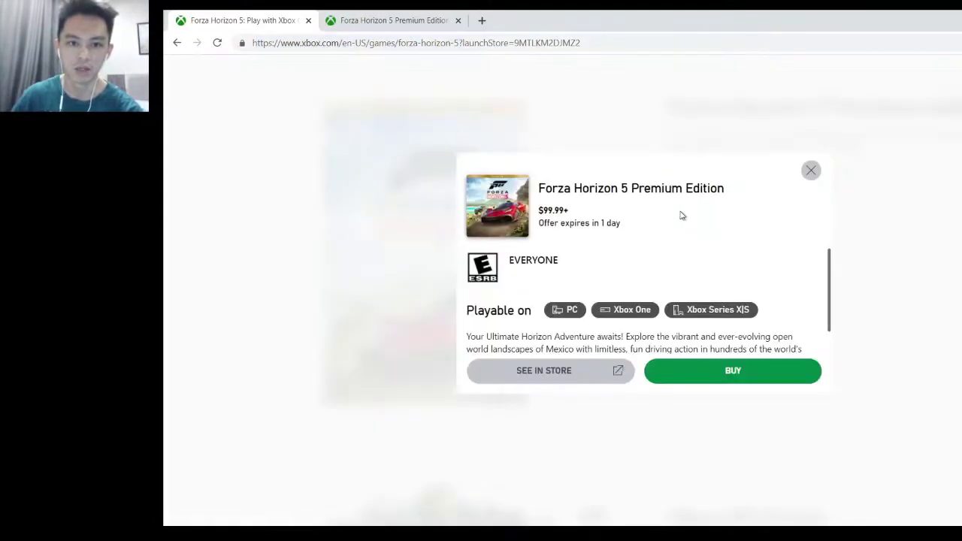
pyautogui.click(548, 370)
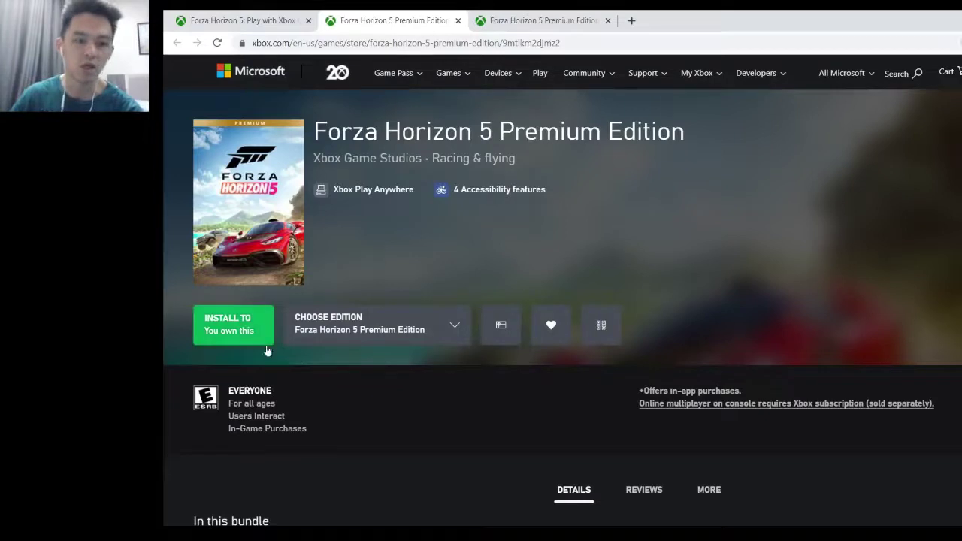
# Launch a PC install of the Premium Edition and allow the browser to open the Xbox app
pyautogui.click(239, 336)
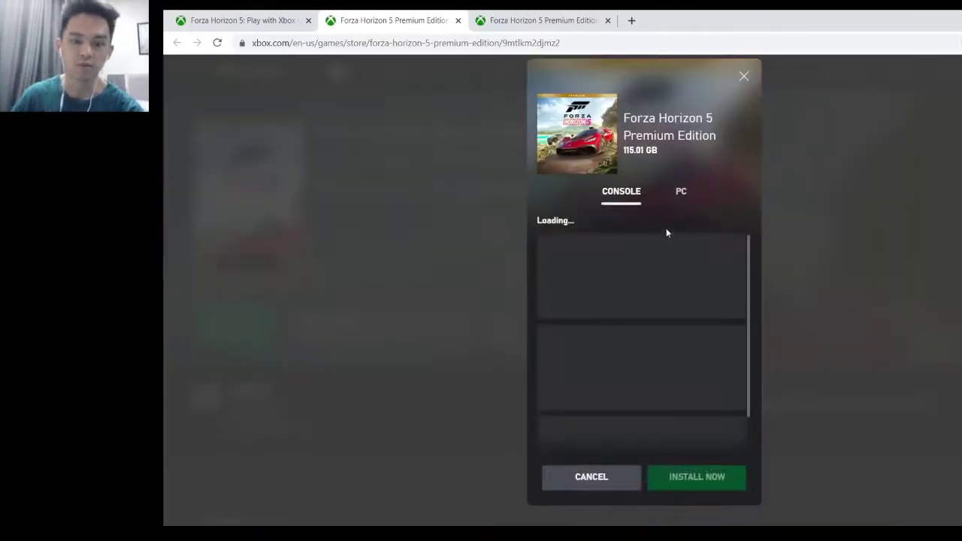
pyautogui.click(680, 197)
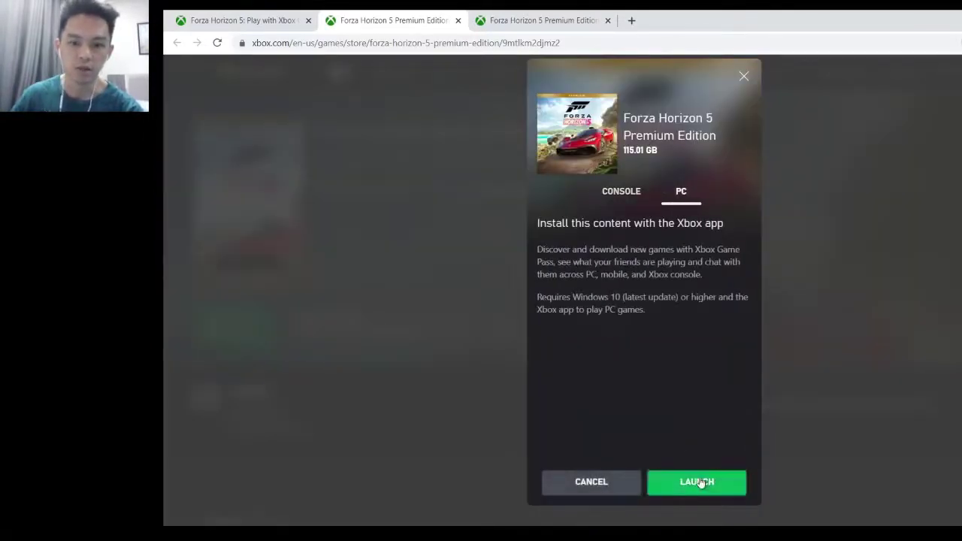
pyautogui.click(699, 482)
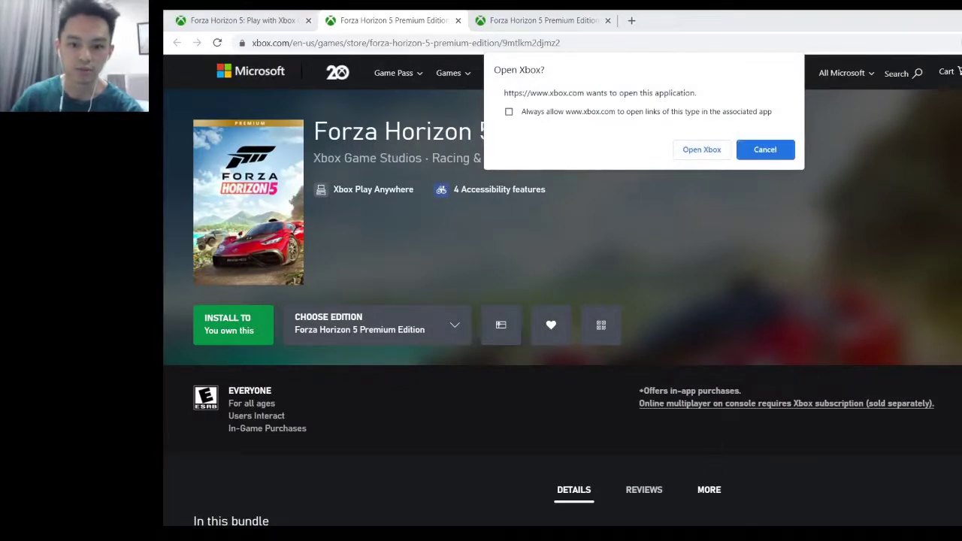
pyautogui.click(702, 149)
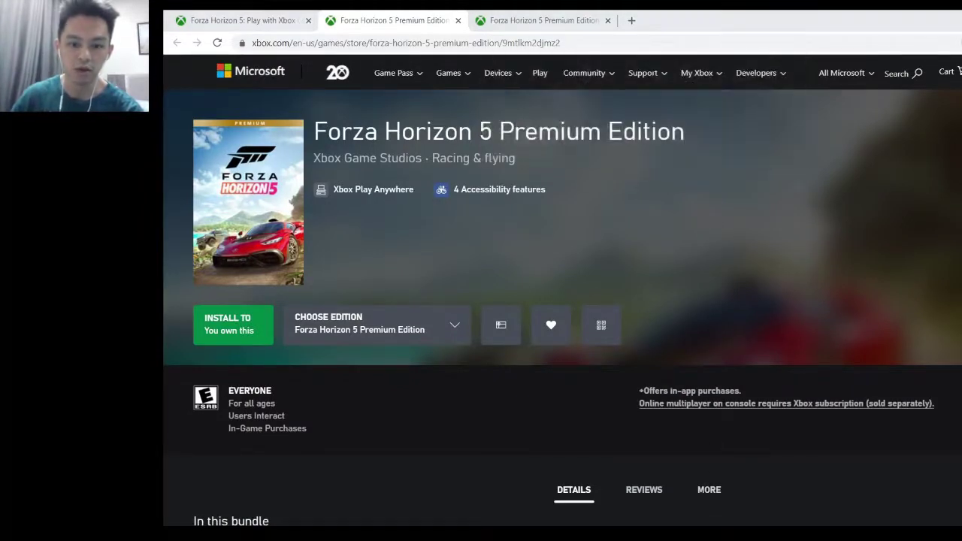